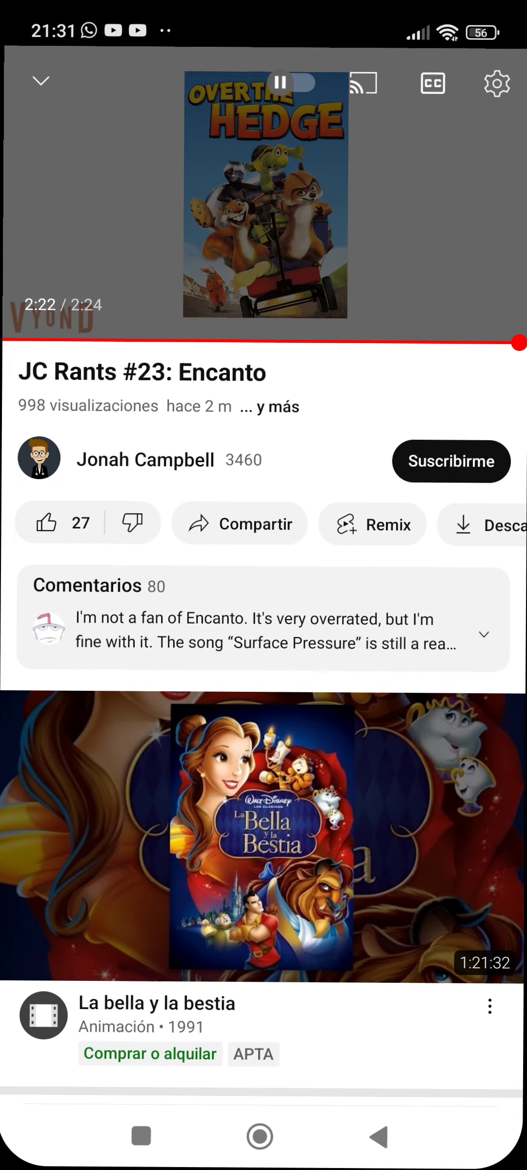
{"action": "left_click", "coordinate": [40, 82]}
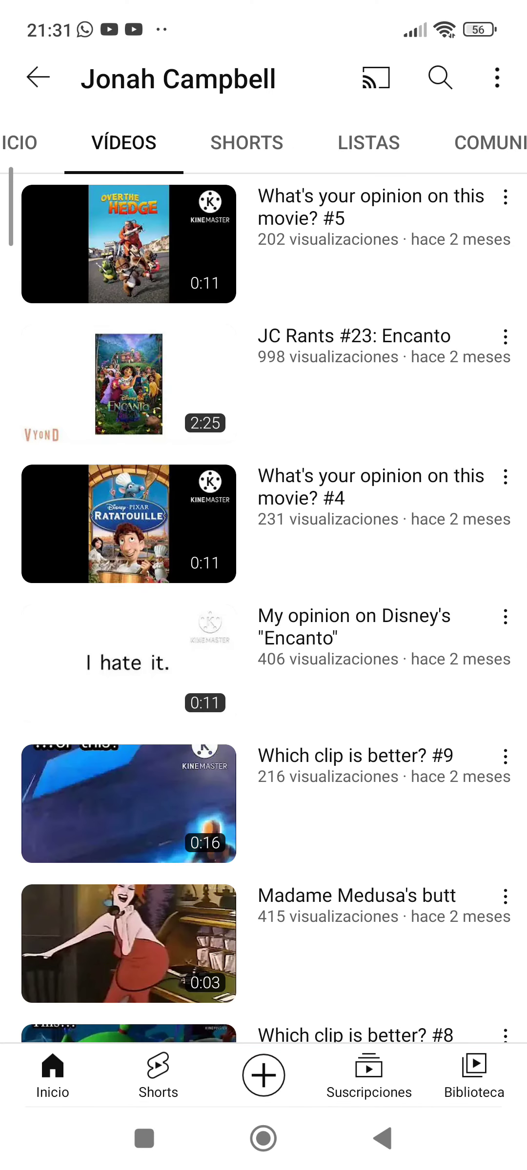
{"action": "scroll", "coordinate": [264, 640], "scroll_direction": "down", "scroll_amount": 5}
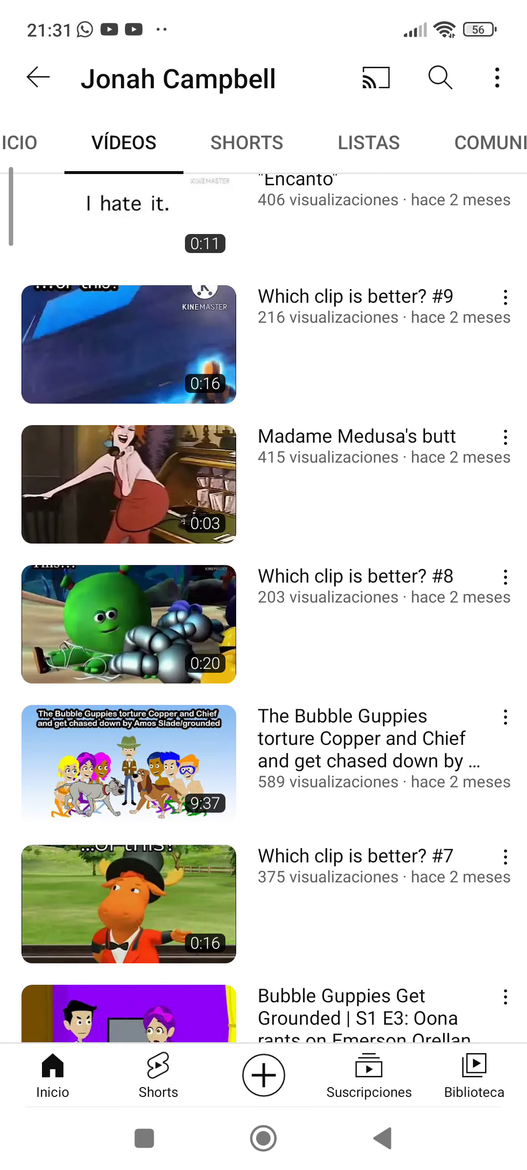
{"action": "scroll", "coordinate": [264, 640], "scroll_direction": "up", "scroll_amount": 2}
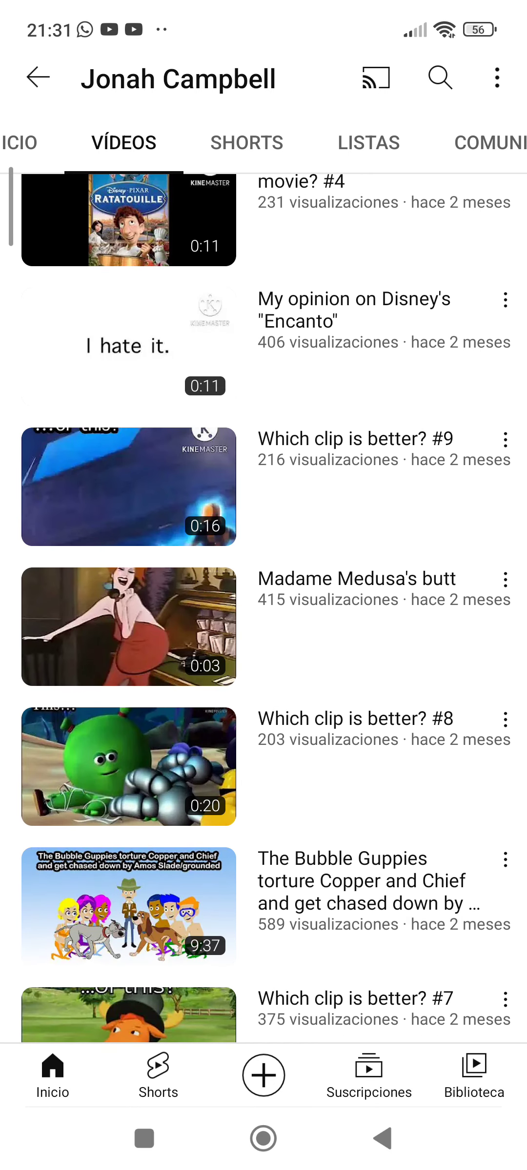